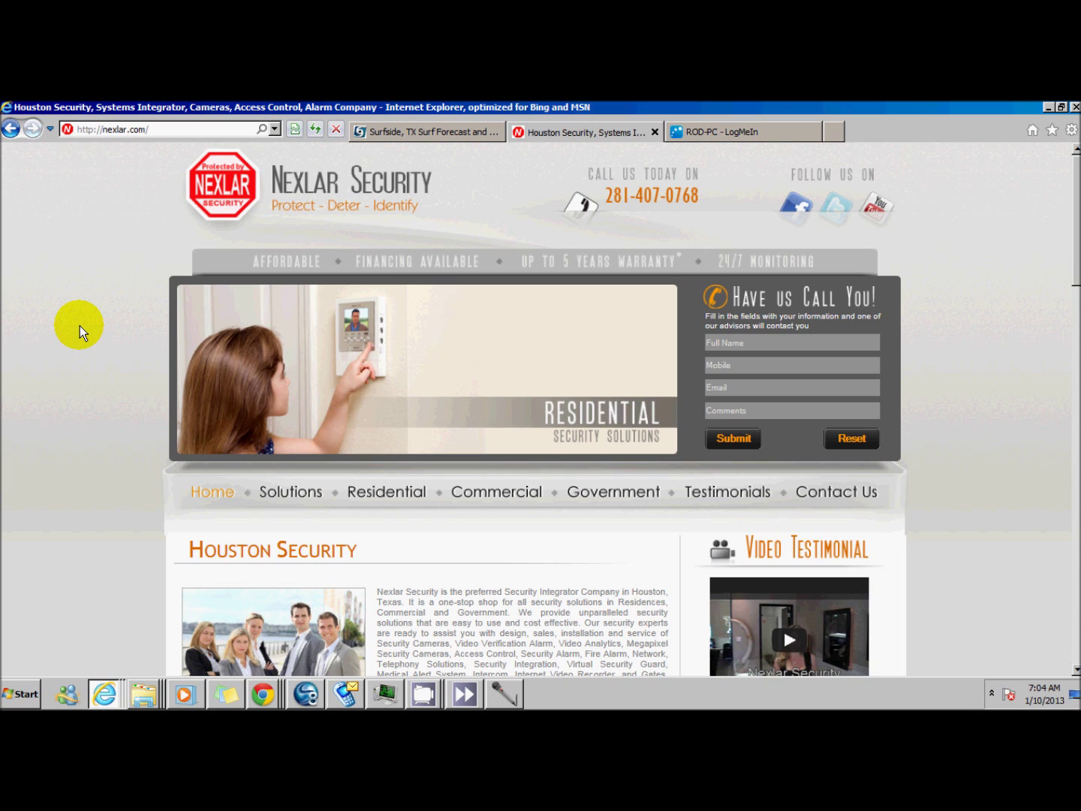
click(124, 132)
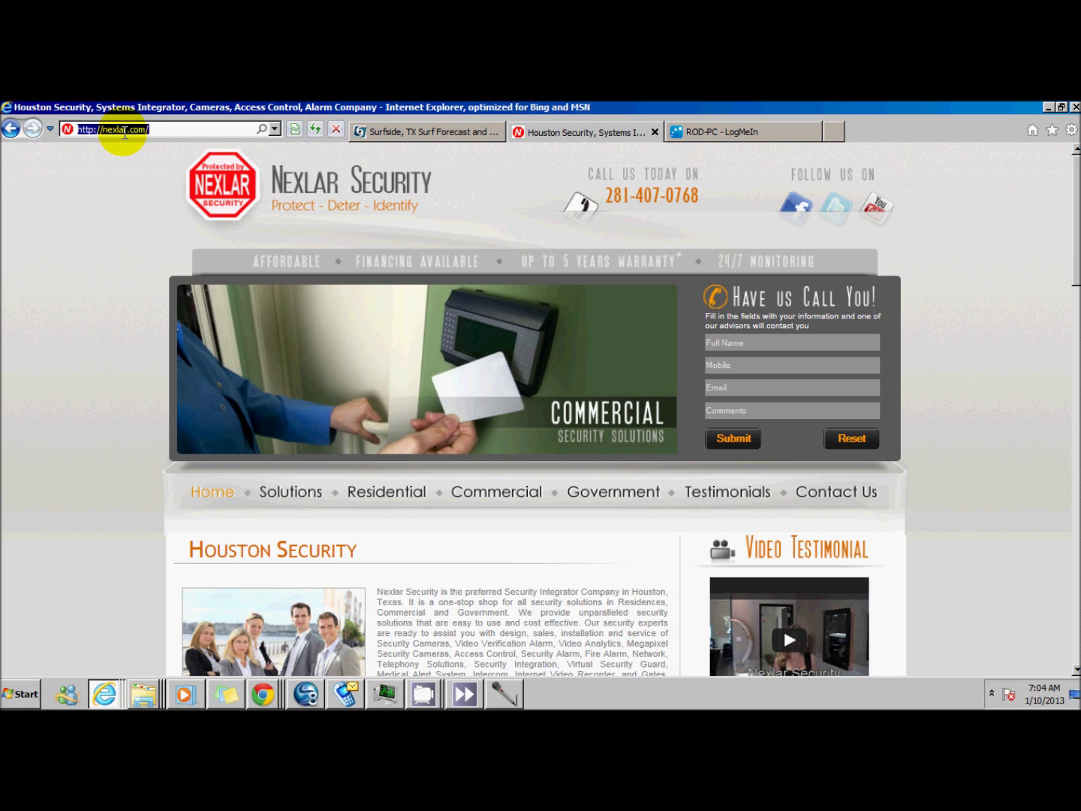
text(http://50.15.138.202:81/login.cgi)
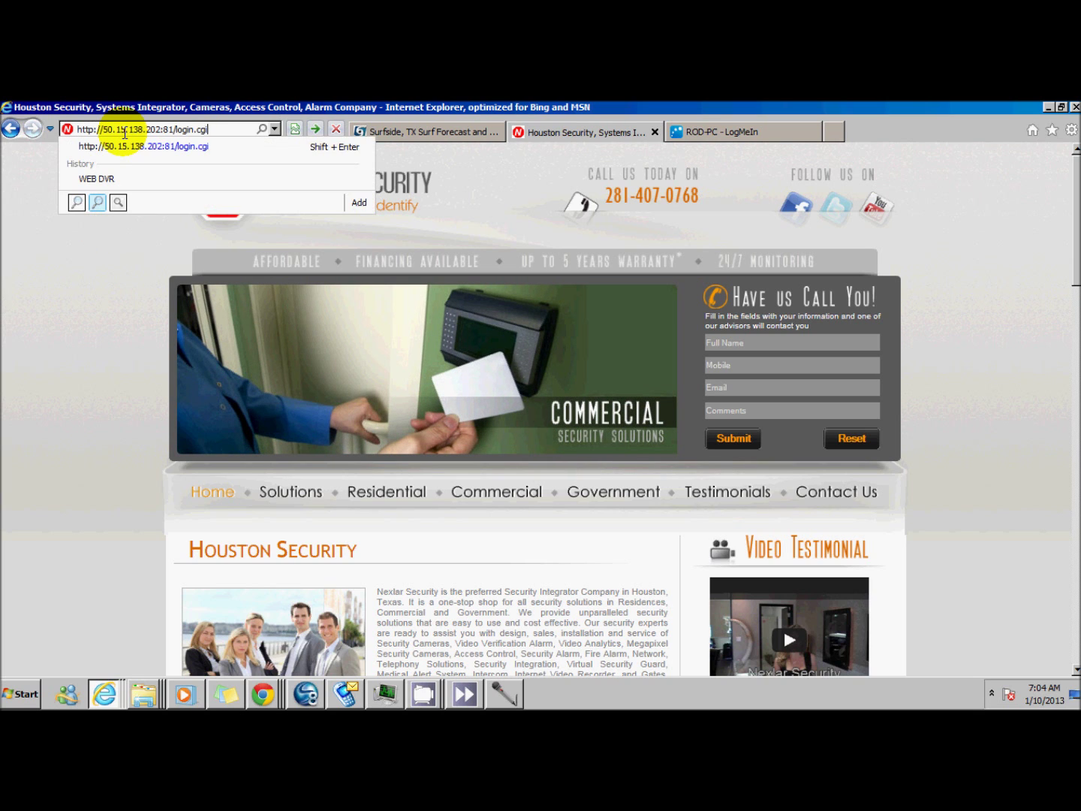
key(Return)
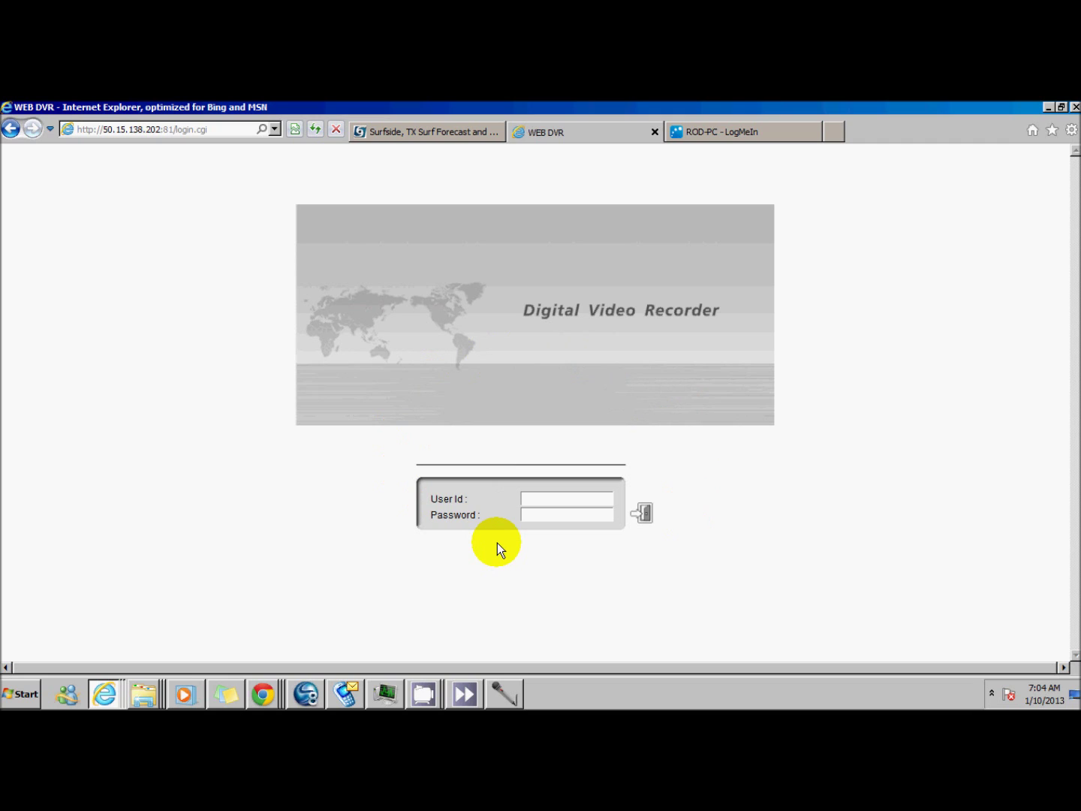
text(a)
text(dmin)
Step: Log in to Web DVR with the user ID and password
key(Tab)
text(******)
key(Return)
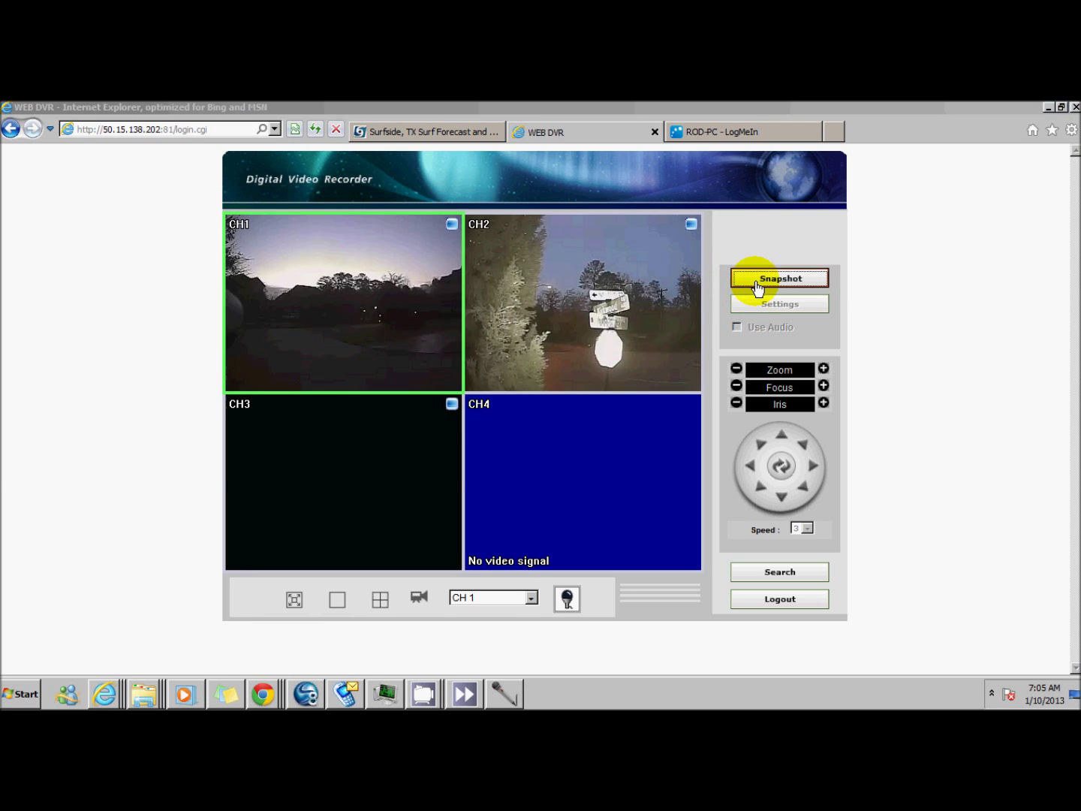
Step: Start a snapshot, cancel its Save image dialog, and open recording Search
click(757, 292)
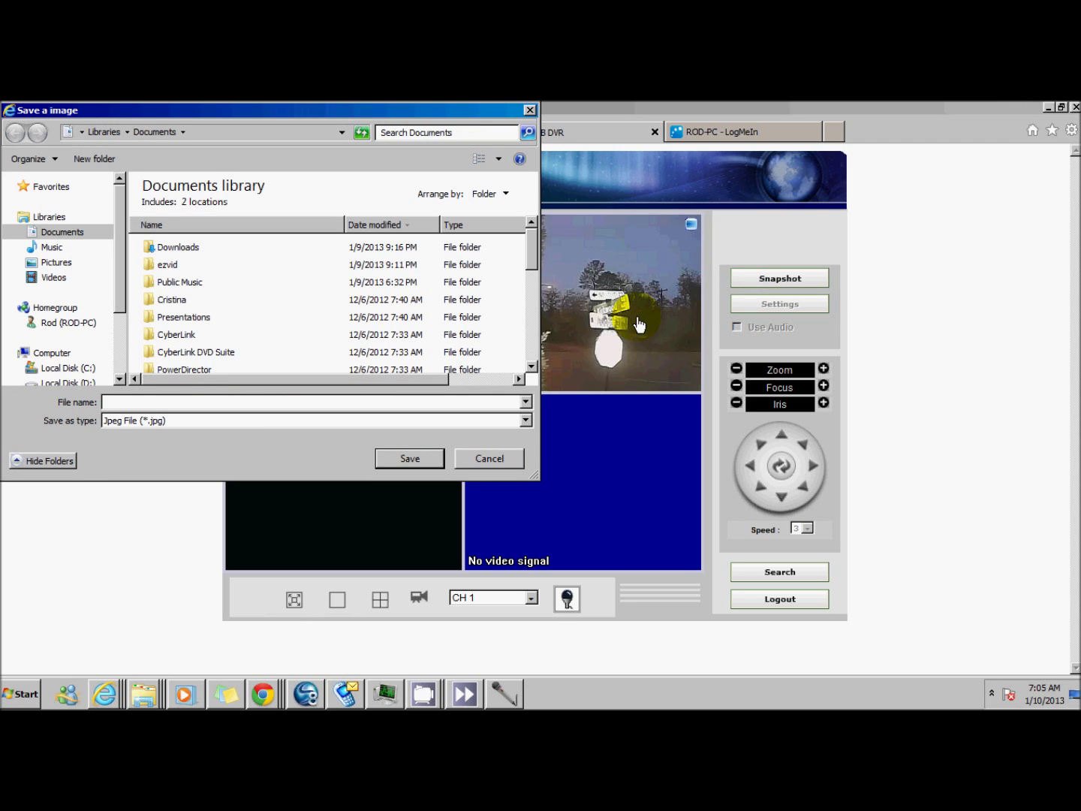
text(4t)
click(506, 458)
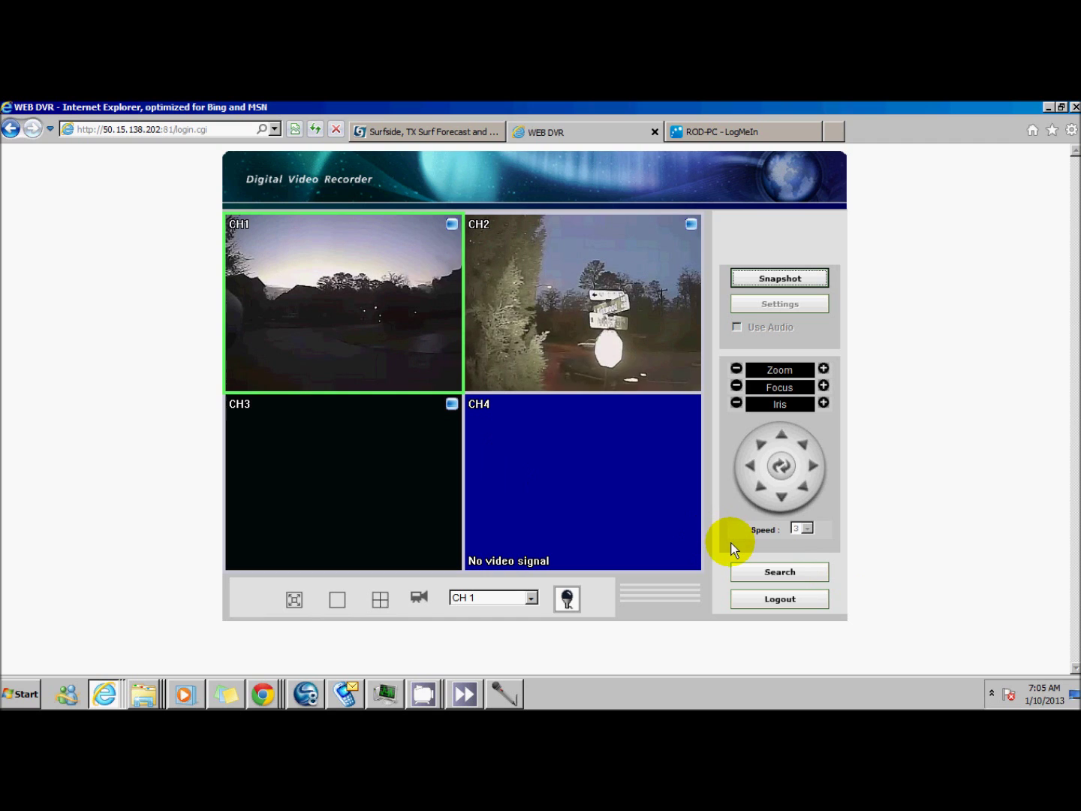
click(770, 581)
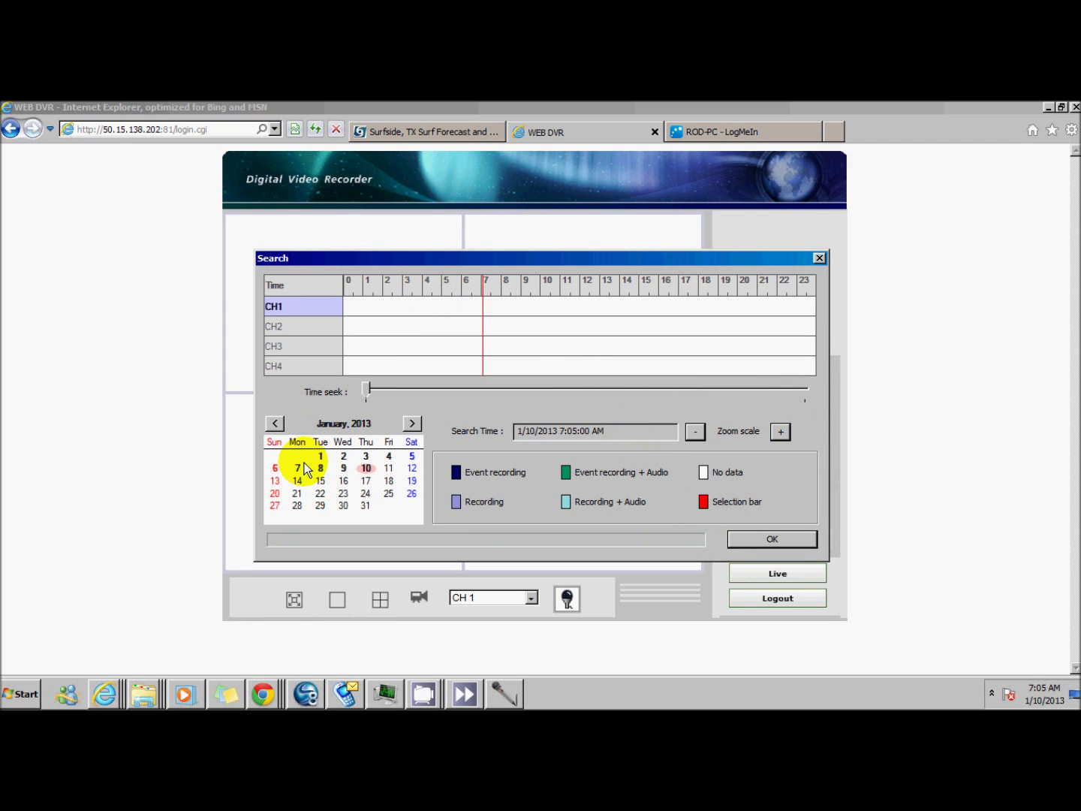
Step: Search recordings for 9 January 2013 and start playback at about 9:23 AM
click(344, 470)
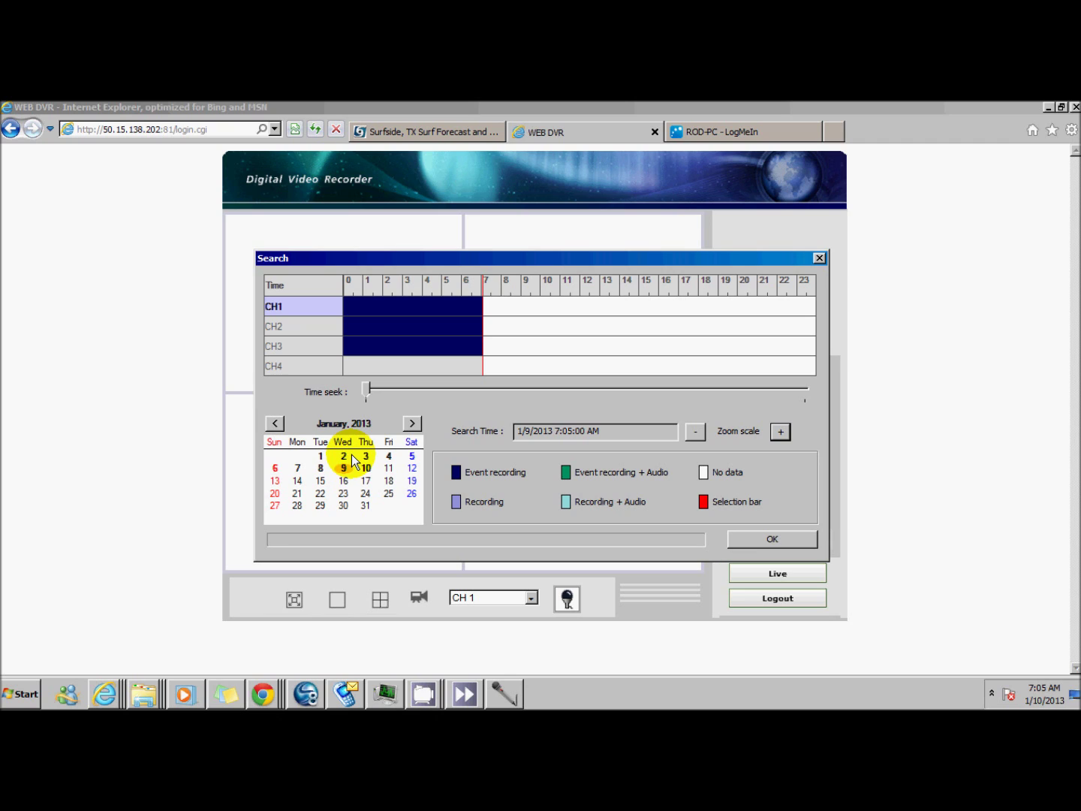
click(344, 469)
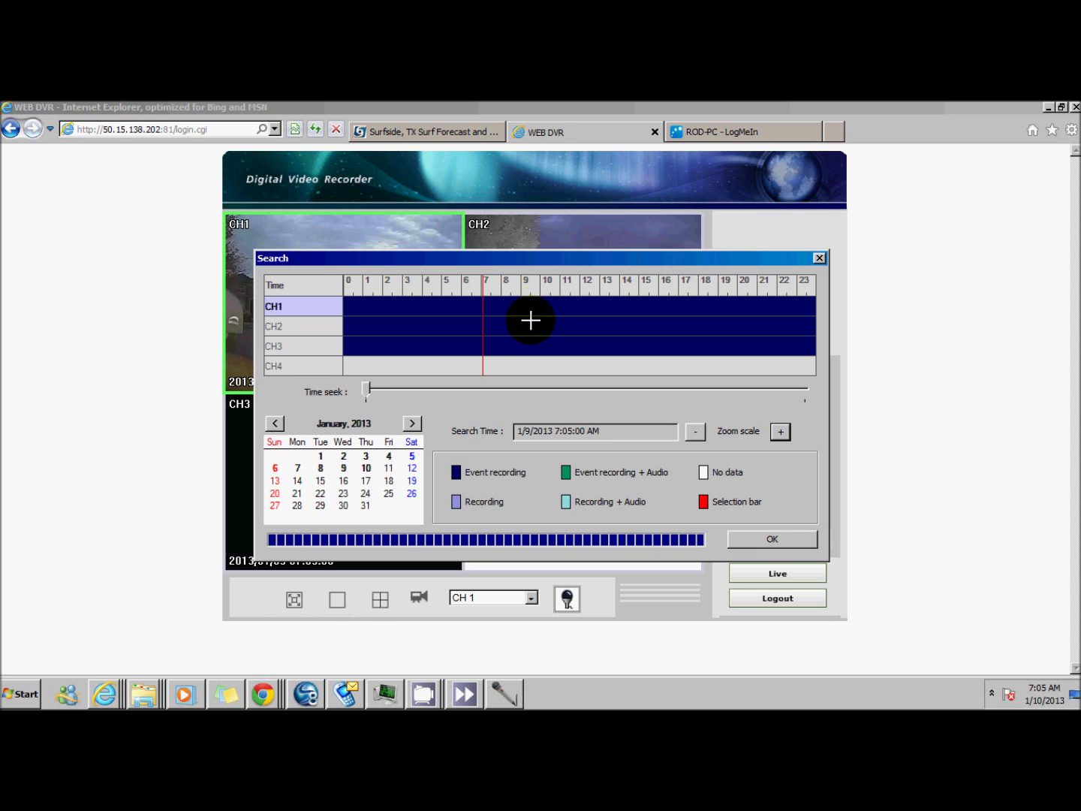
click(528, 301)
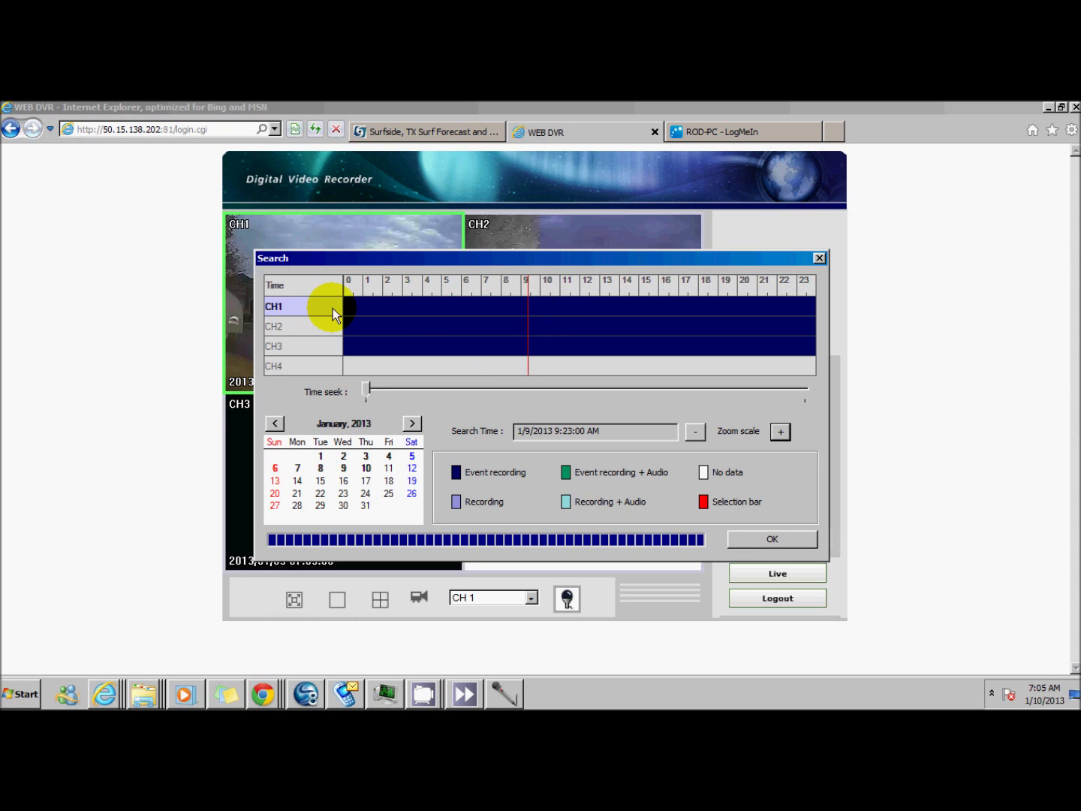
click(775, 541)
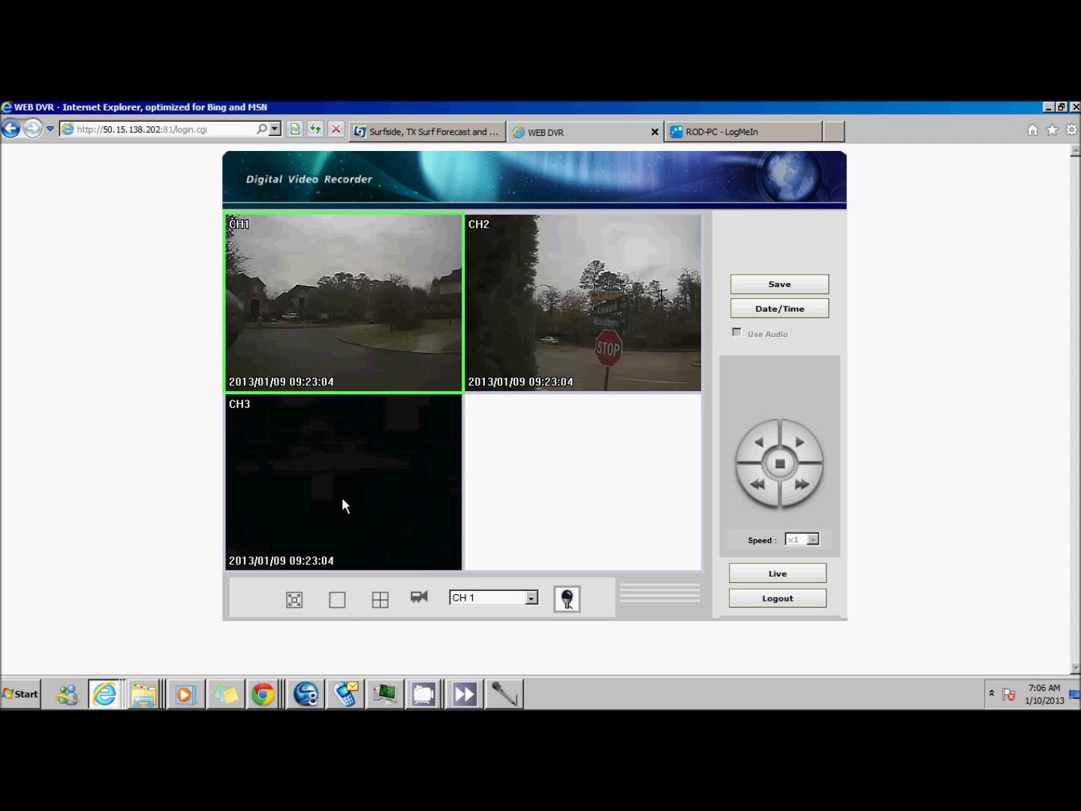
double_click(369, 340)
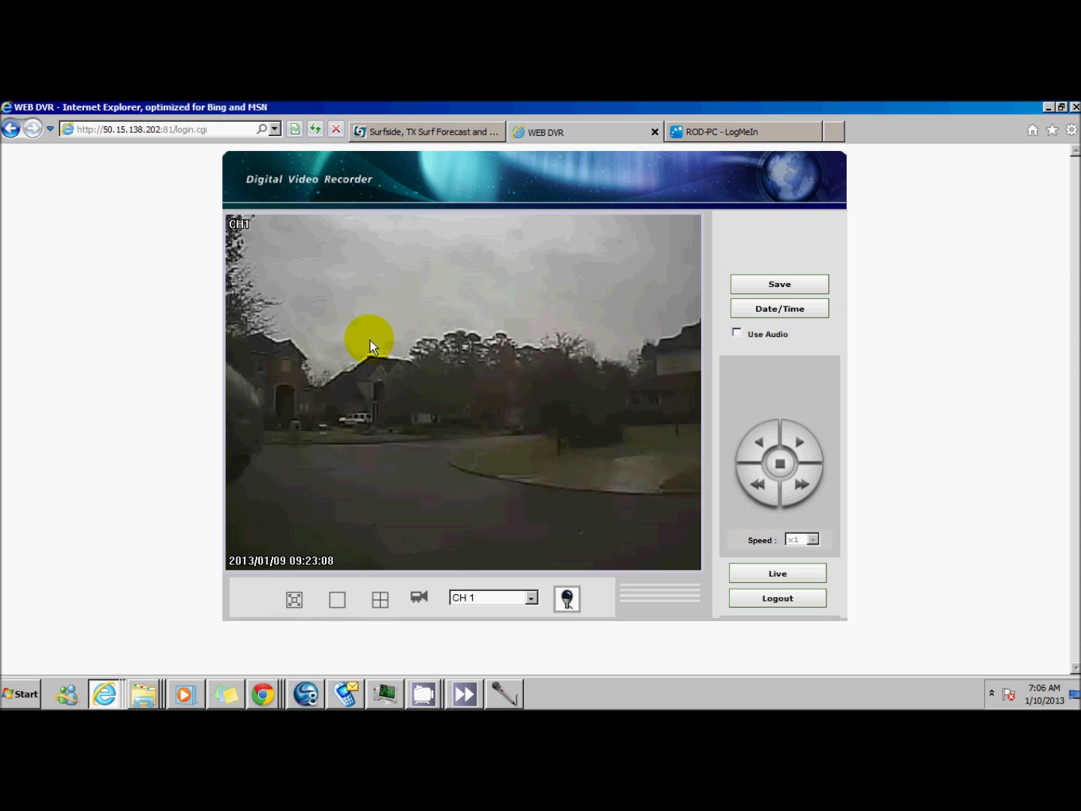
click(379, 607)
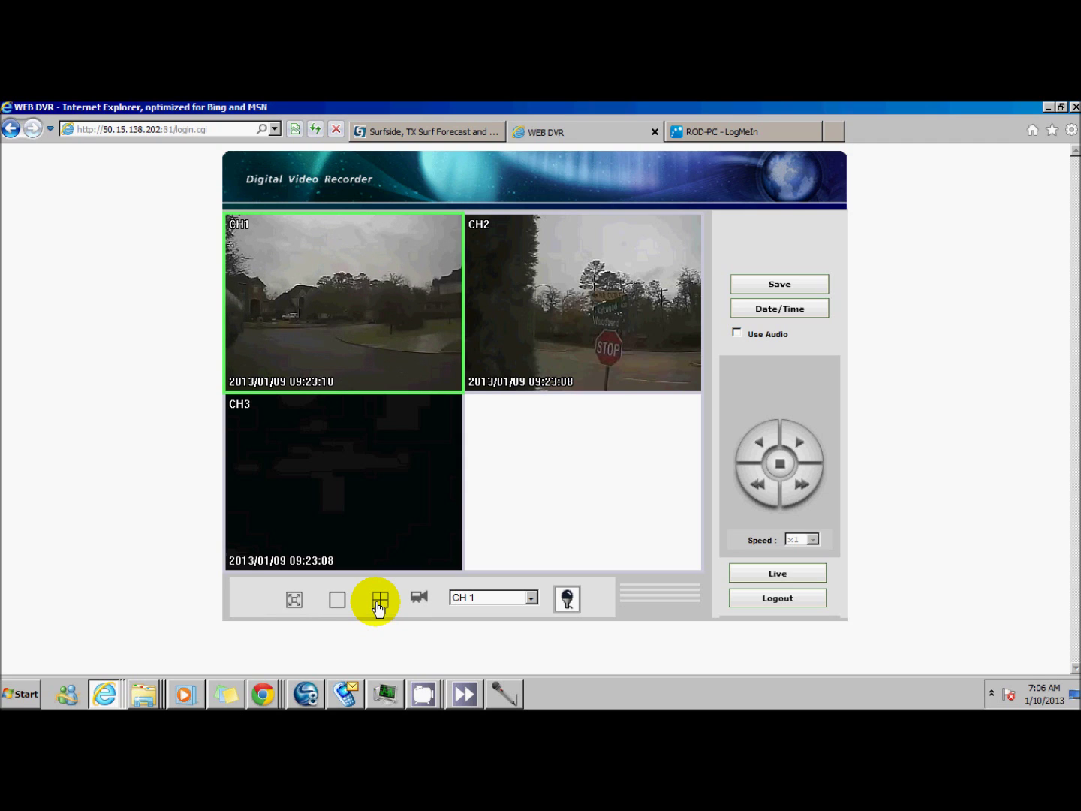
double_click(317, 339)
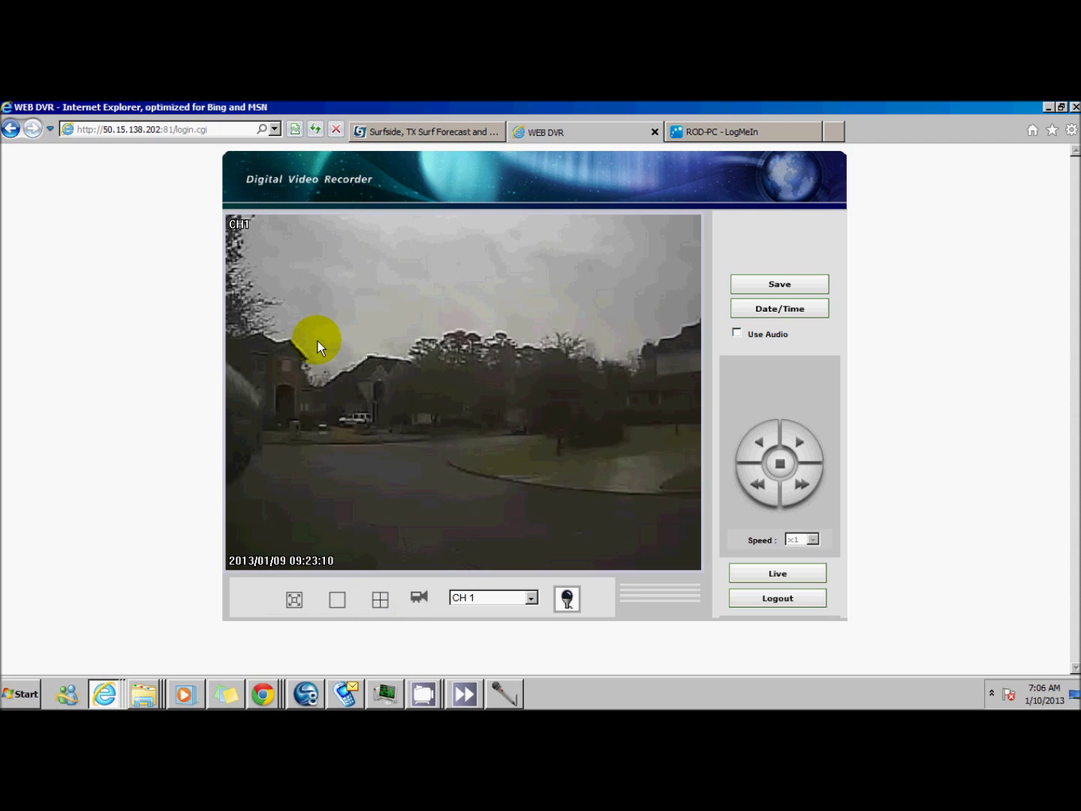
click(293, 600)
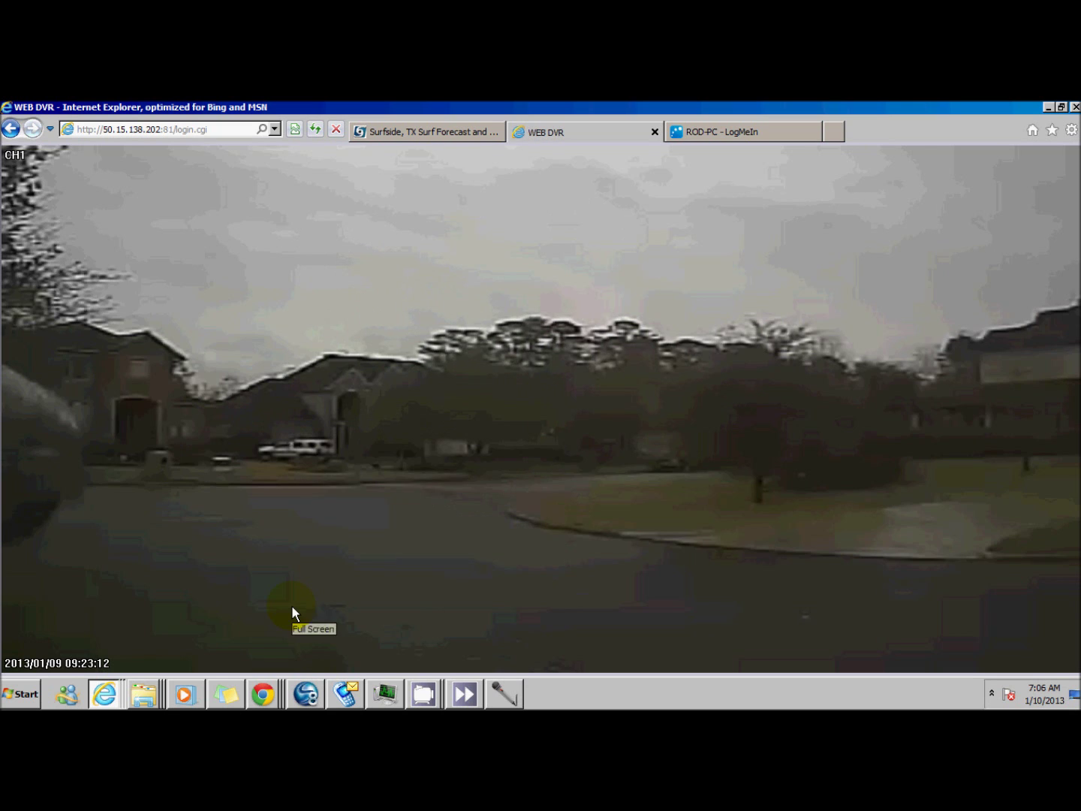
double_click(321, 535)
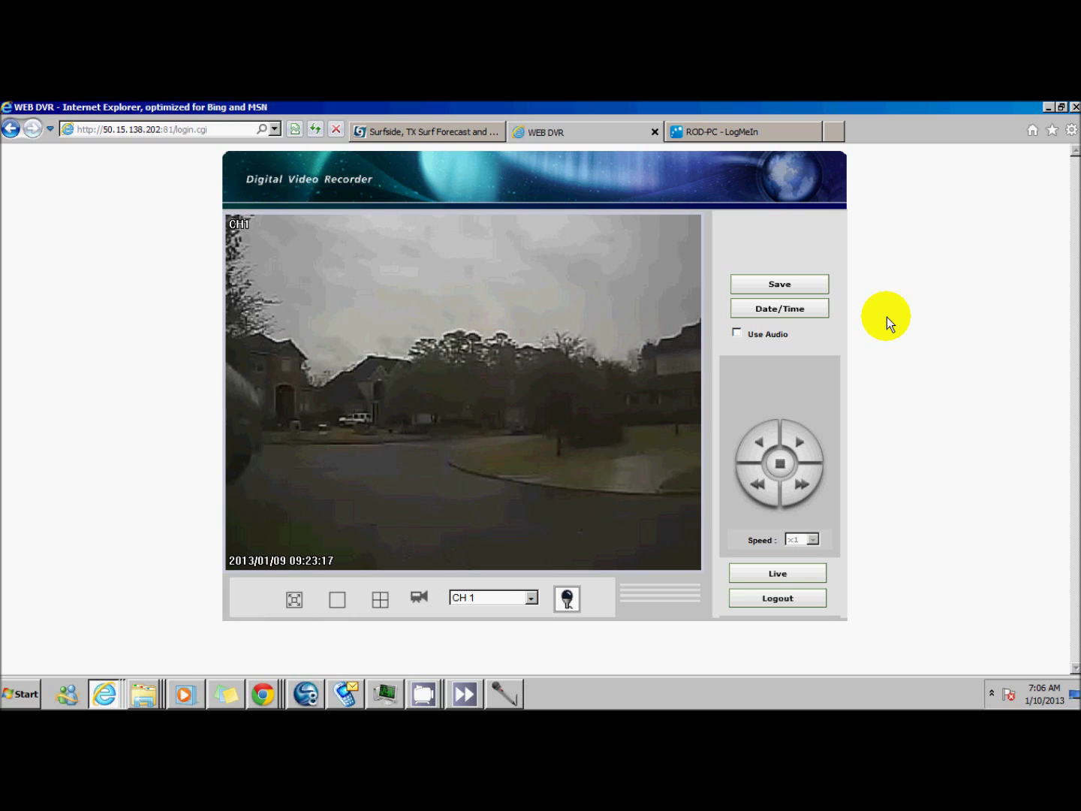
Step: Choose AVI save format, enable Time period settings and start the CH1 export
click(819, 286)
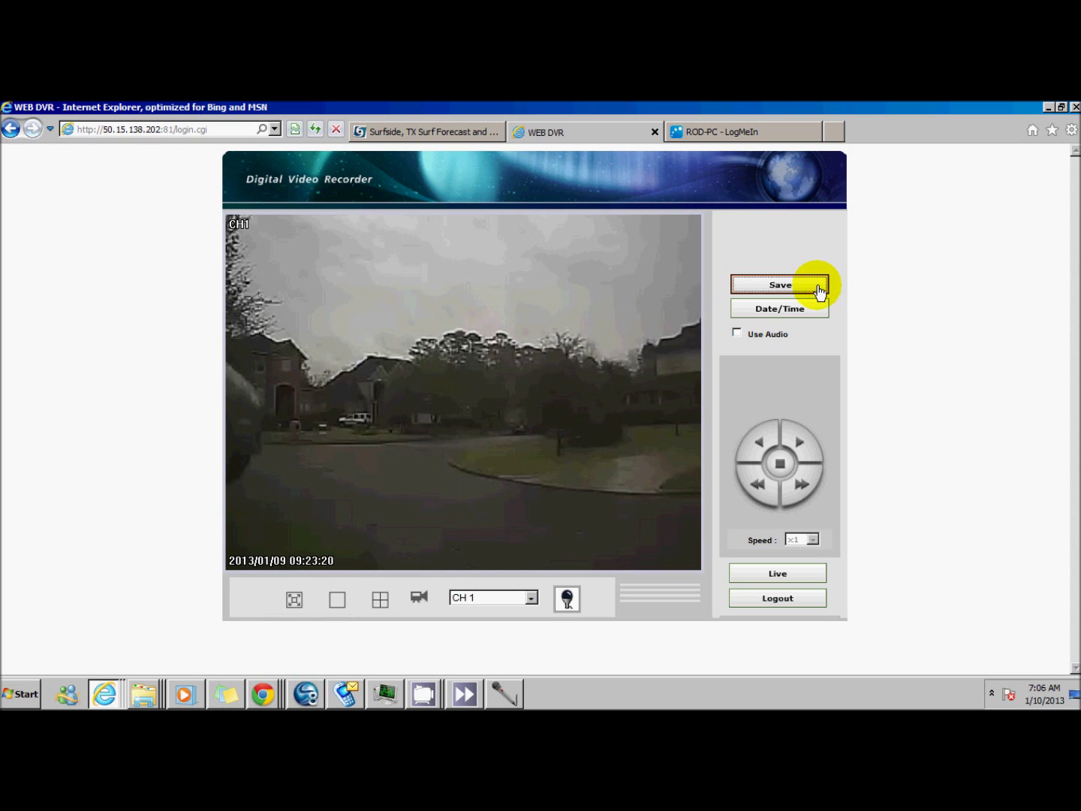
click(829, 293)
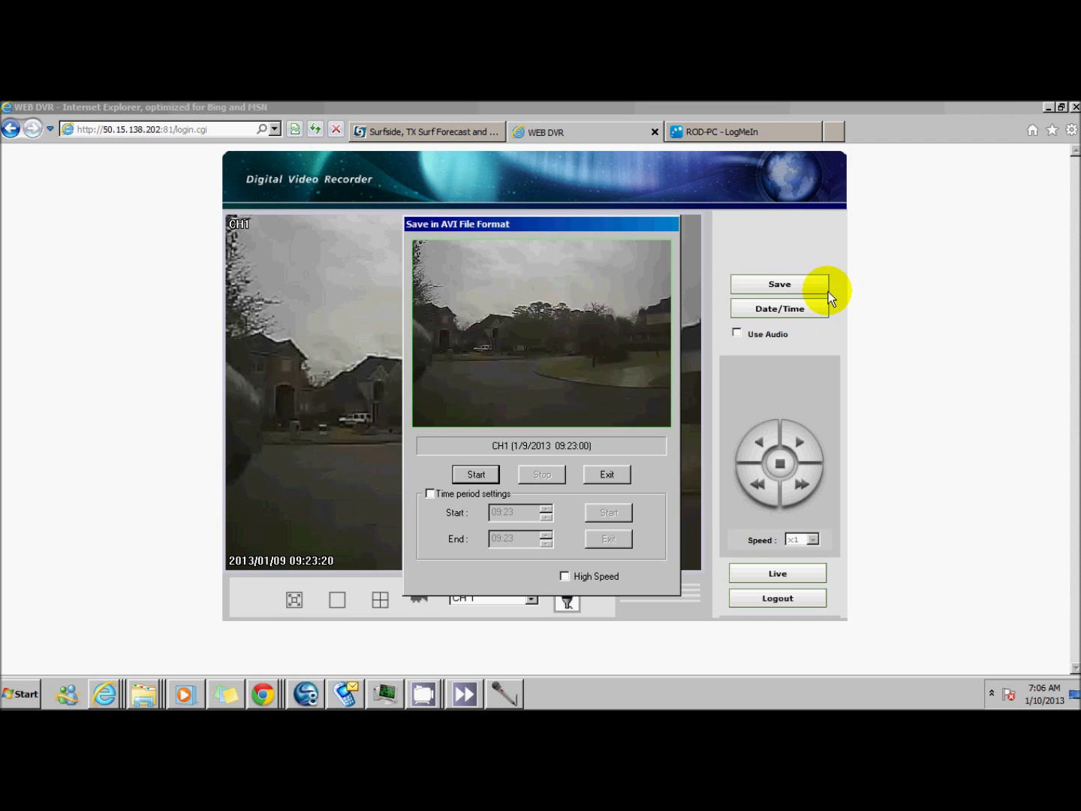
click(430, 493)
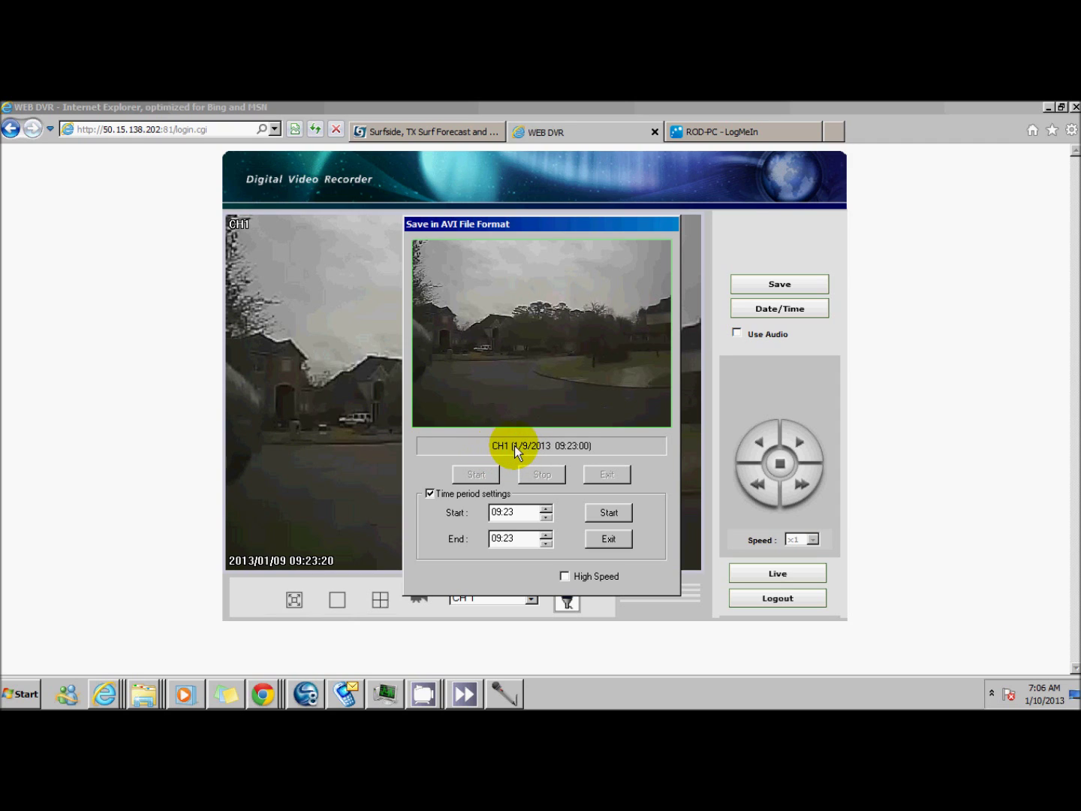
click(604, 510)
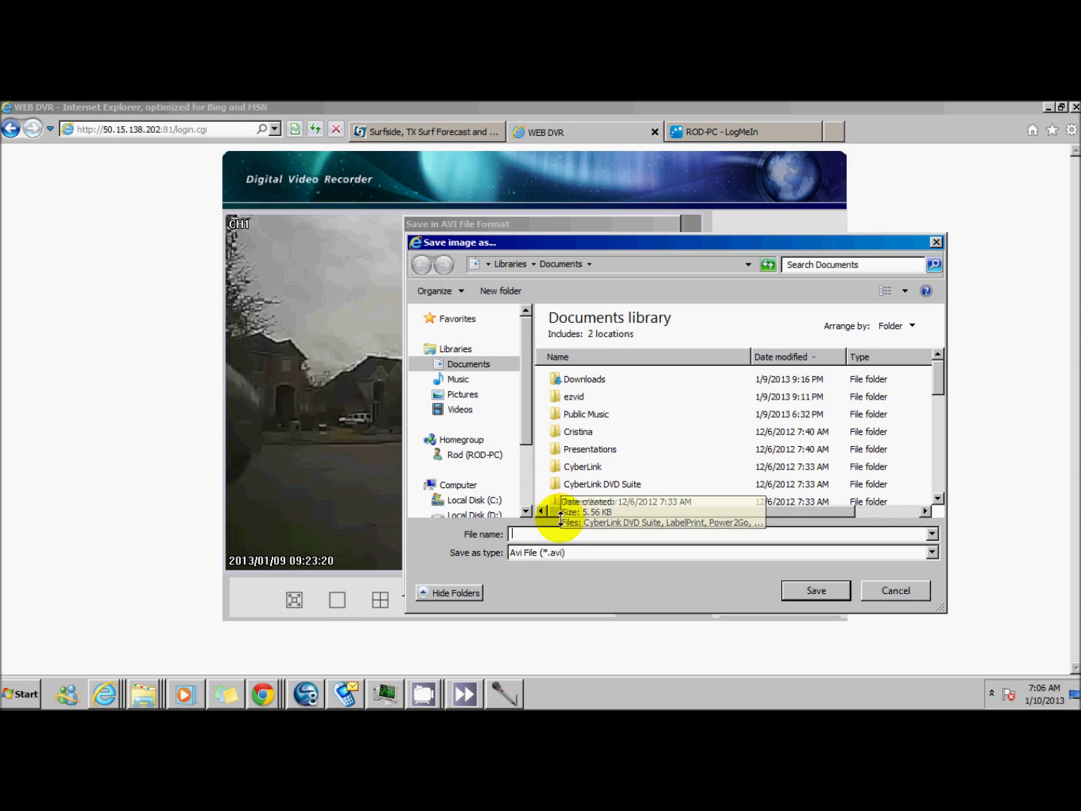
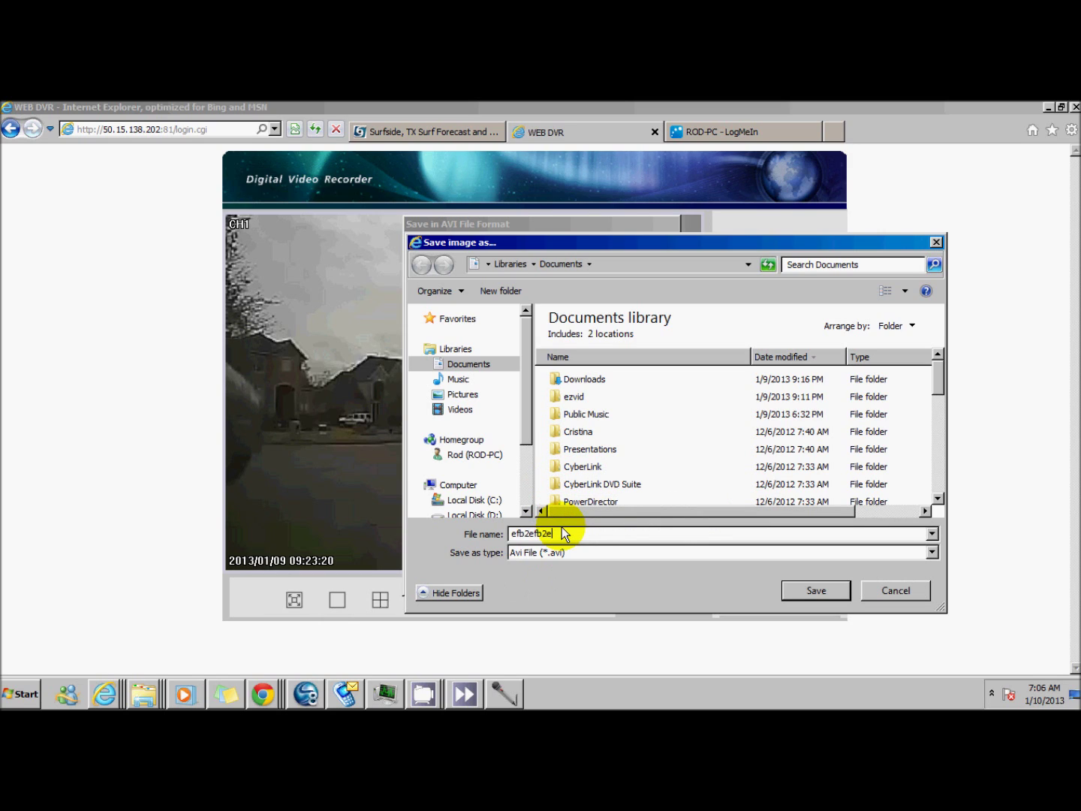
Step: Save the CH1 AVI clip to the Documents library after browsing Pictures
click(459, 379)
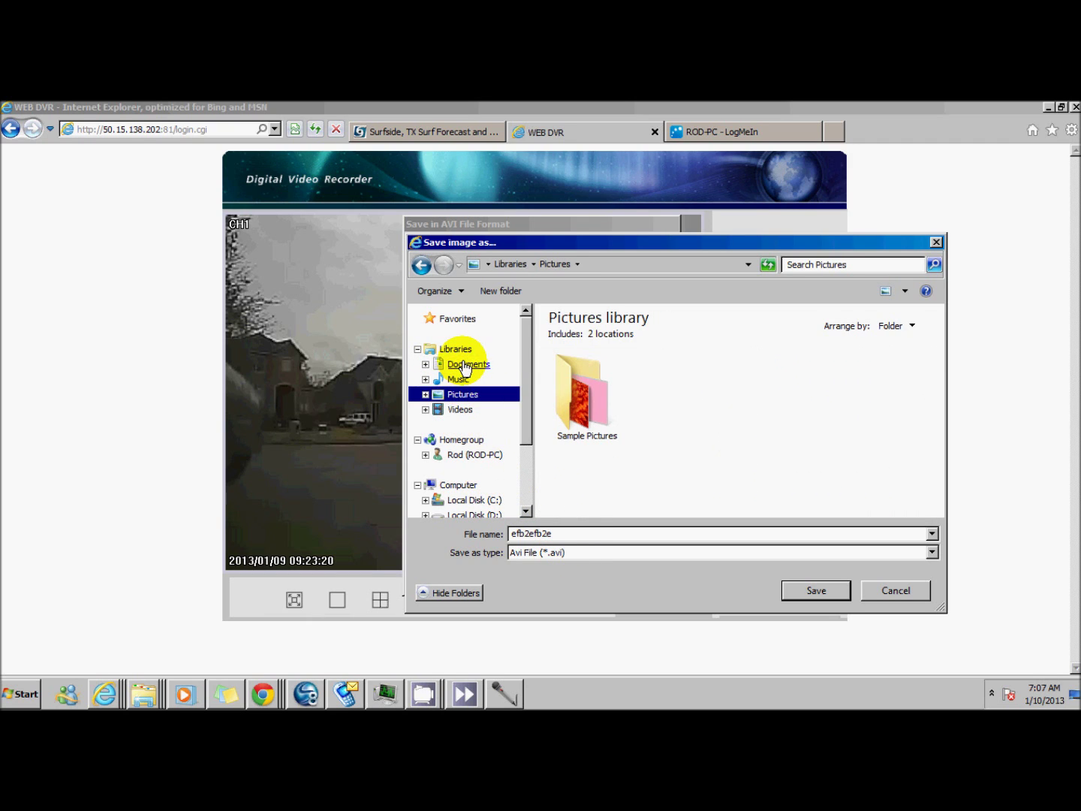
click(462, 363)
click(805, 588)
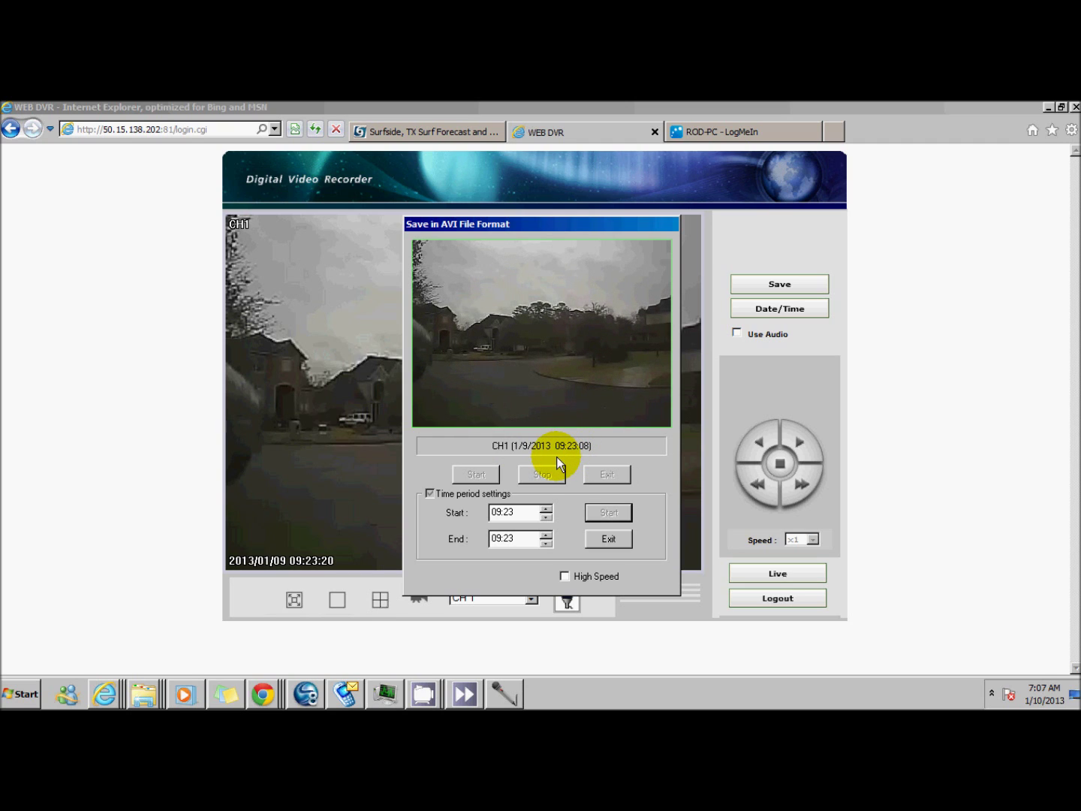
Step: Stop the time-period export and exit the Save in AVI File Format dialog
click(605, 537)
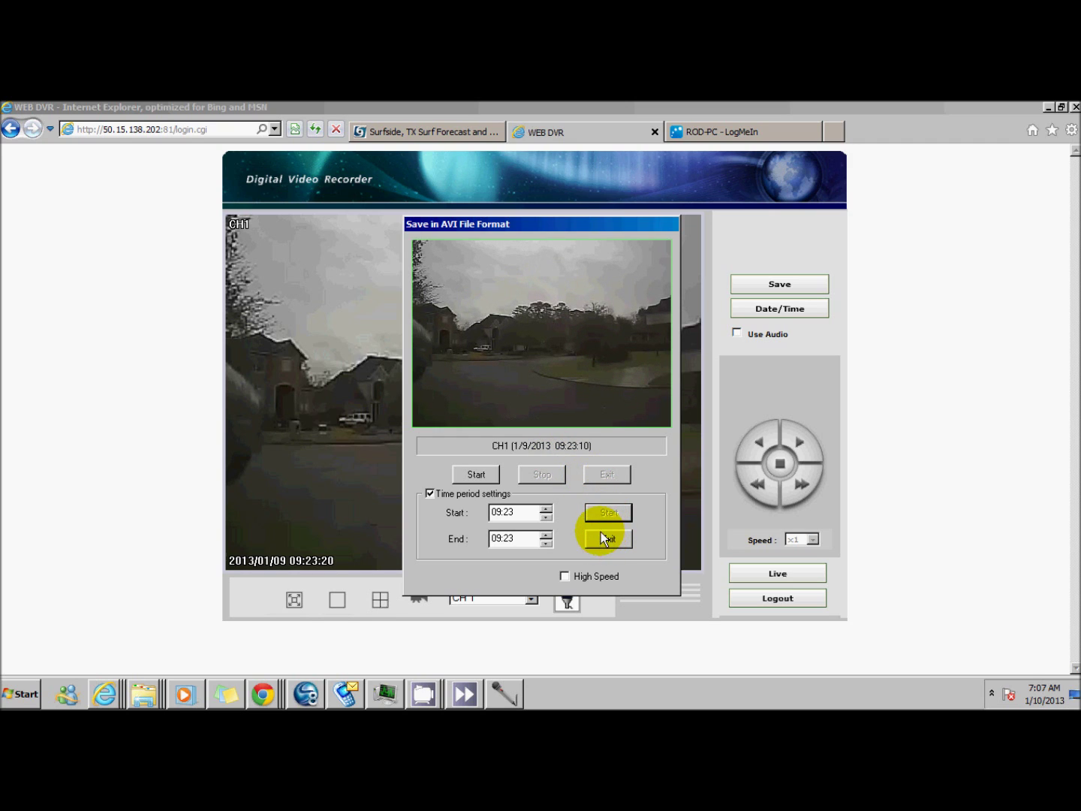
click(605, 535)
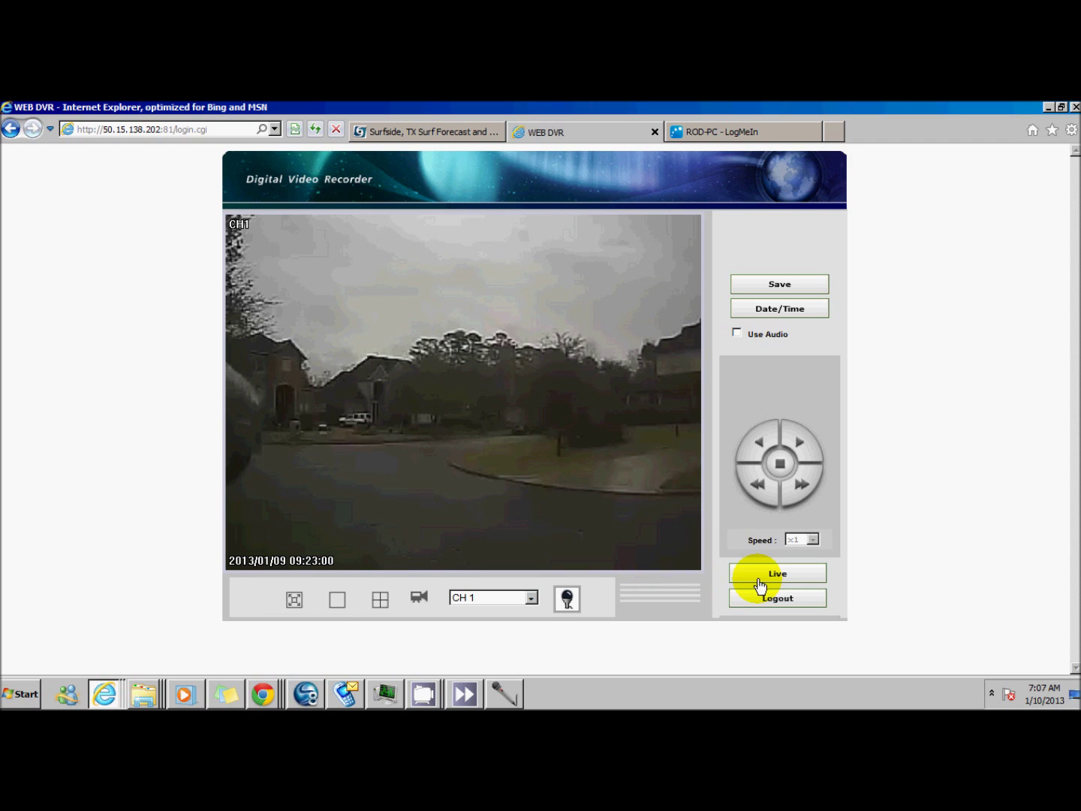
Step: Fast-forward the CH1 recording at x16 speed
click(802, 489)
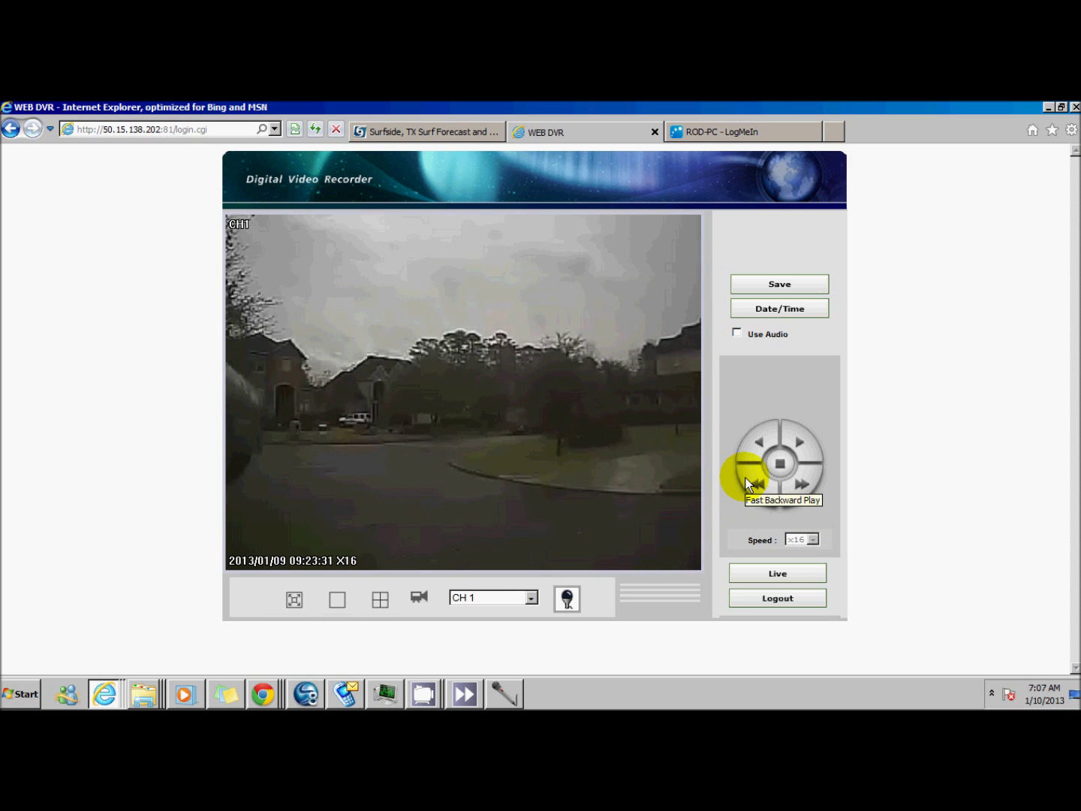
click(782, 463)
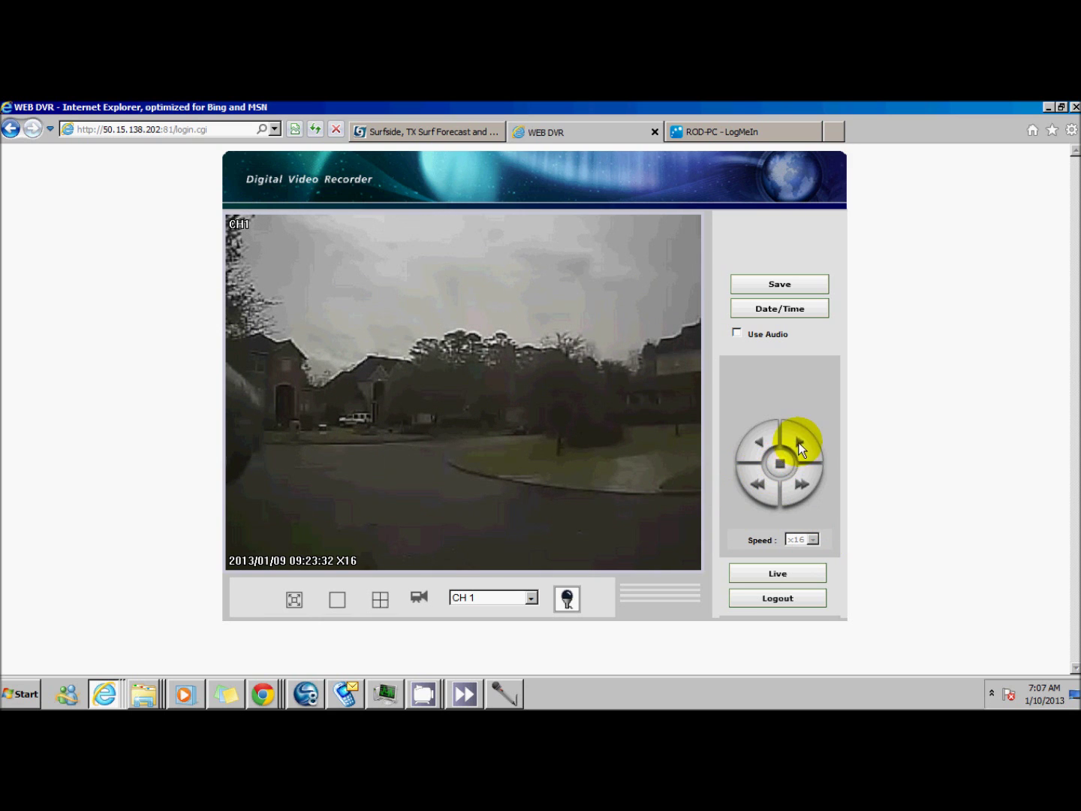
Step: Resume CH1 playback at normal x1 speed
click(787, 453)
Step: Log out of the Web DVR viewer
click(786, 600)
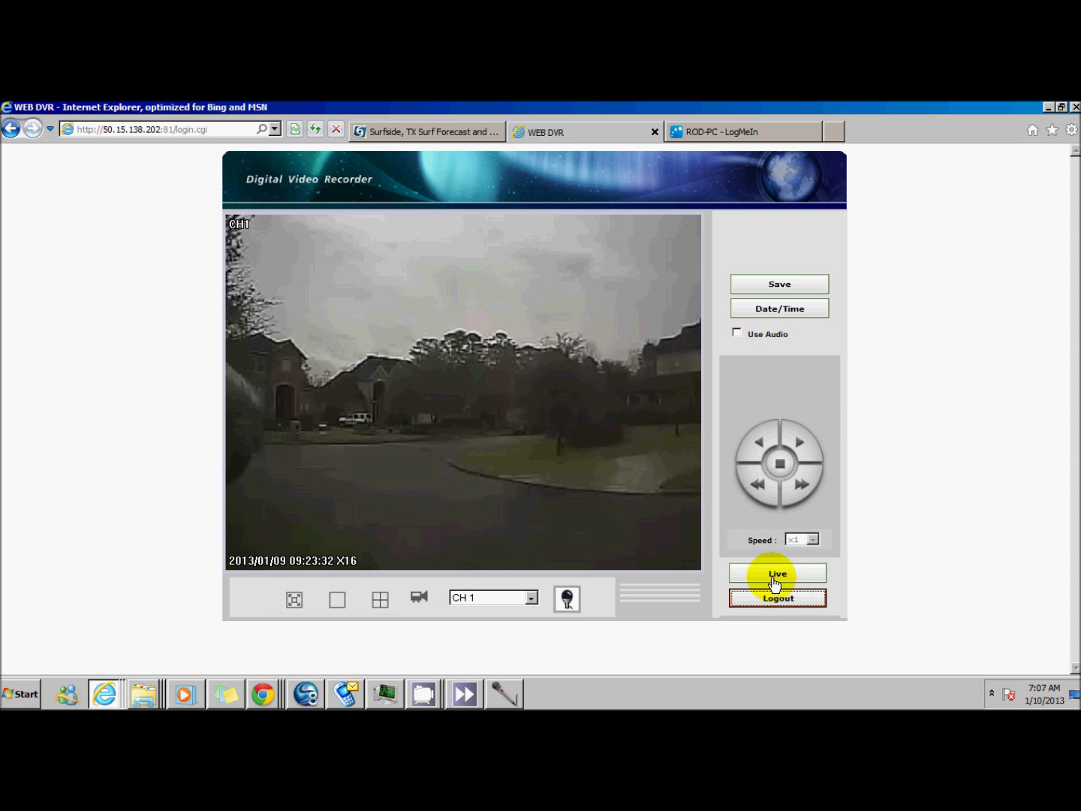